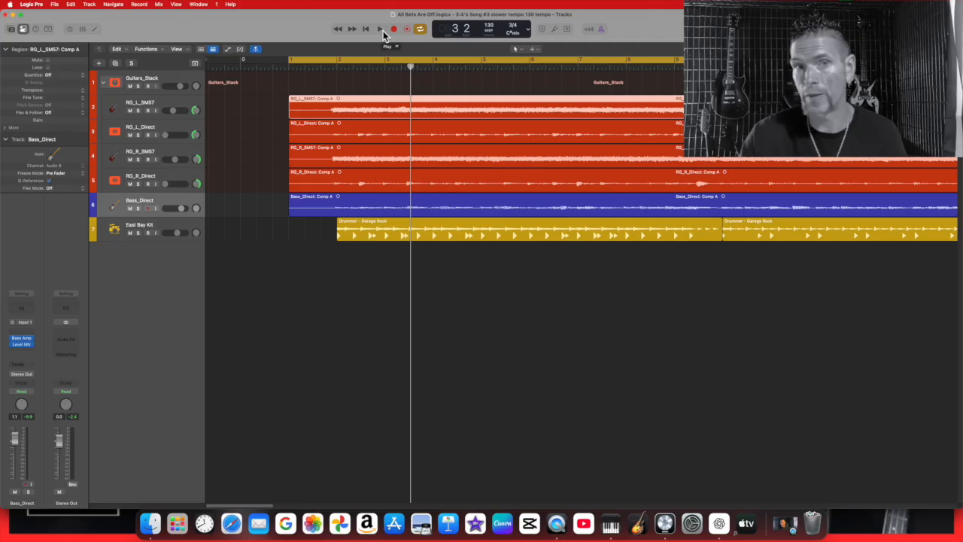
# Step: Play back the opening section of the song and stop
pyautogui.click(381, 30)
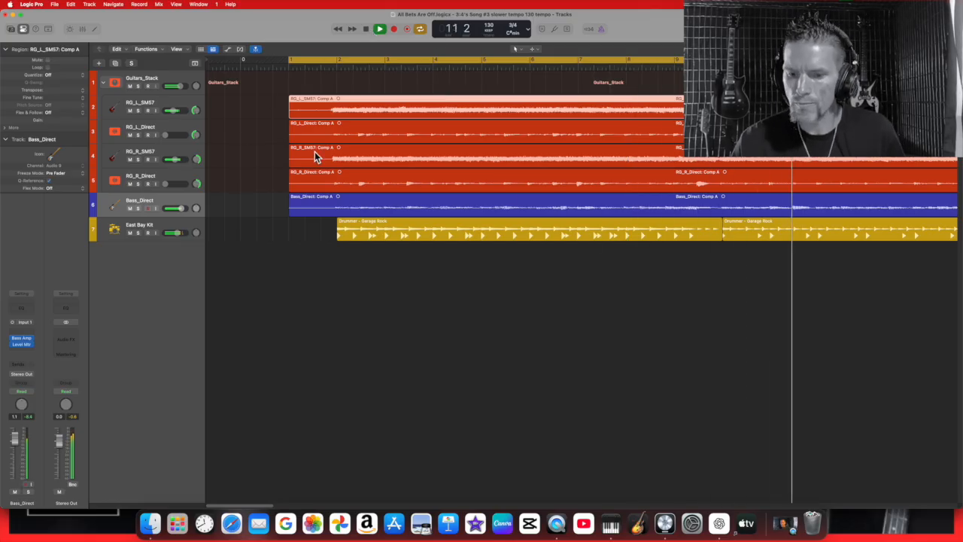
pyautogui.click(367, 30)
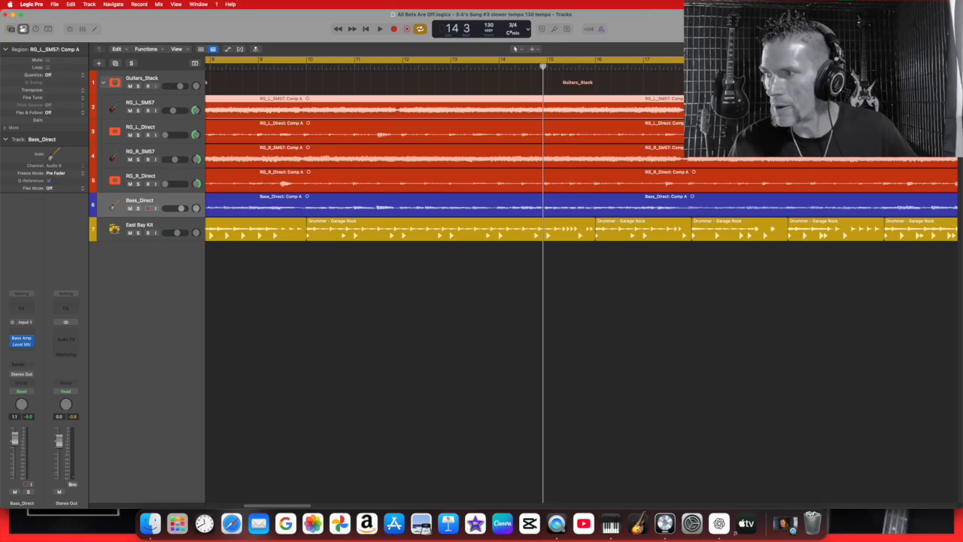
# Step: Set the cycle range to span bars 54 to 66 and play that section of the full mix
pyautogui.press('super+Left')
pyautogui.press('super+Left')
pyautogui.press('super+Left')
pyautogui.press('super+Left')
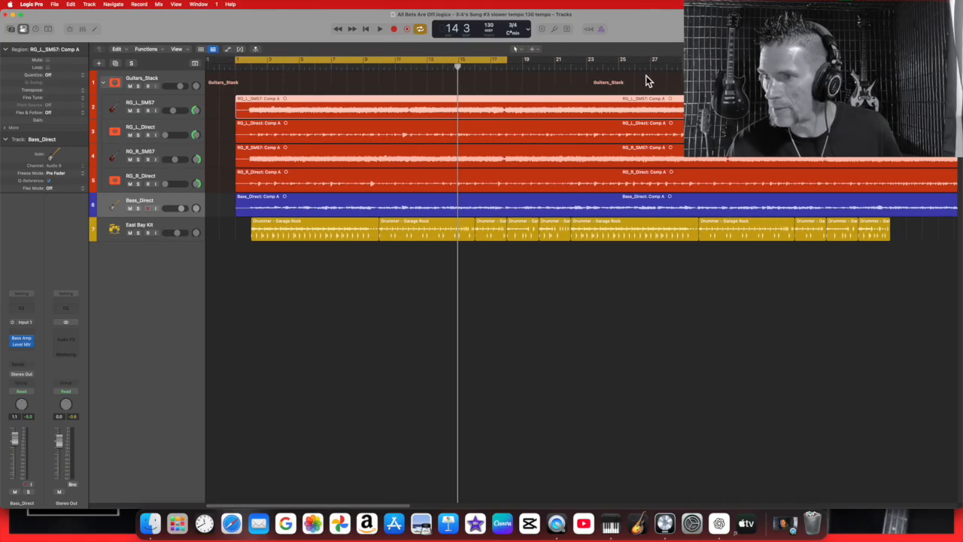
pyautogui.press('super+Left')
pyautogui.press('super+Left')
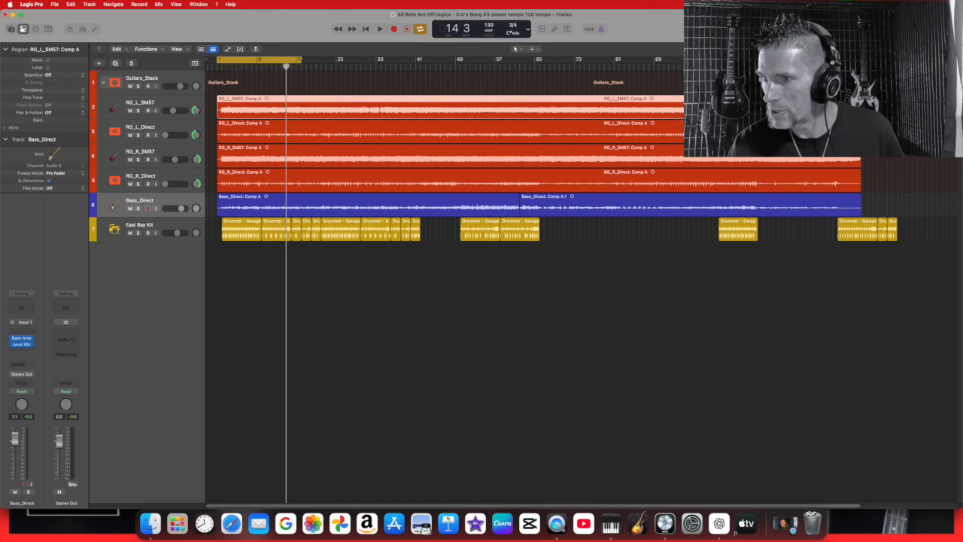
pyautogui.click(487, 69)
pyautogui.moveTo(462, 64); pyautogui.dragTo(537, 65)
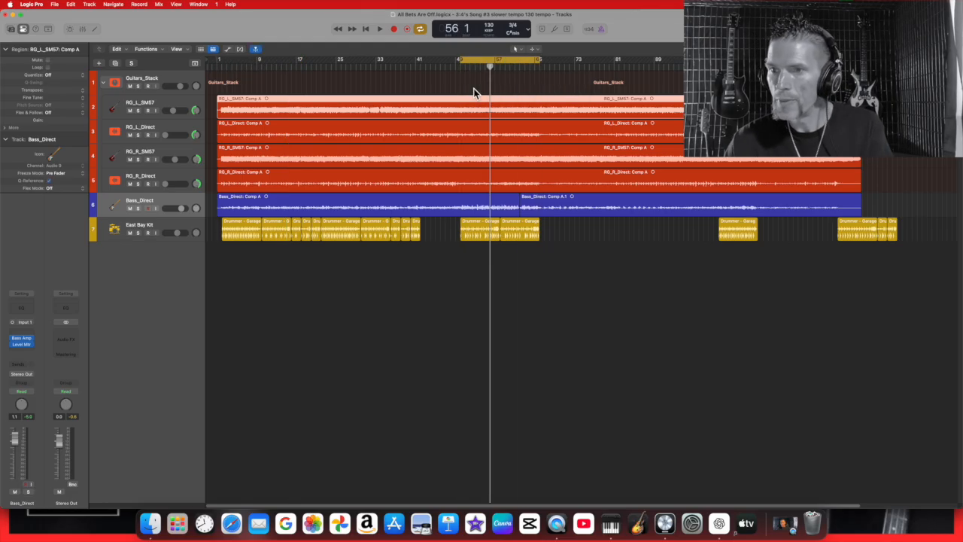
pyautogui.moveTo(467, 65)
pyautogui.mouseDown()
pyautogui.moveTo(490, 62)
pyautogui.moveTo(480, 62)
pyautogui.mouseUp()
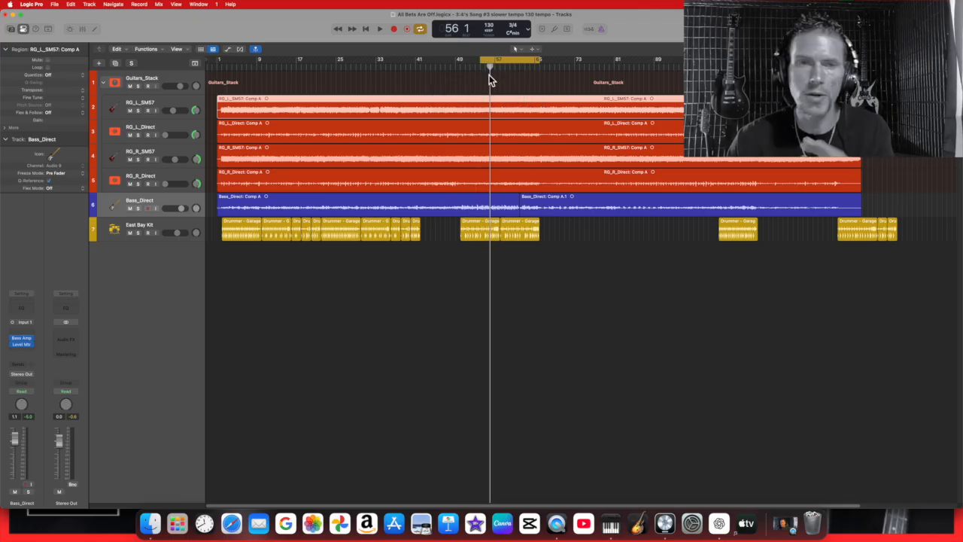
pyautogui.click(380, 29)
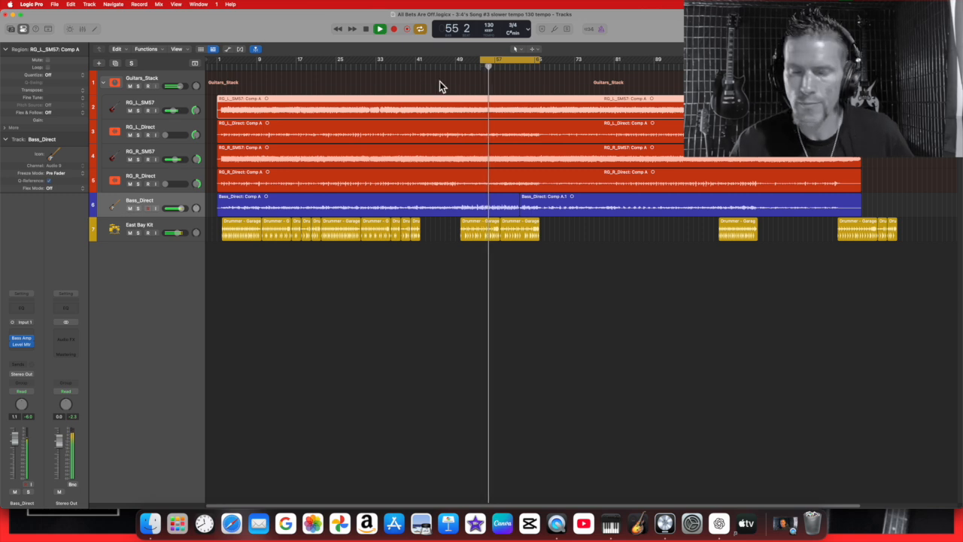
pyautogui.click(365, 29)
# Step: Shorten the cycle range to start just before bar 62, move it back to bar 50, and play that section
pyautogui.click(520, 68)
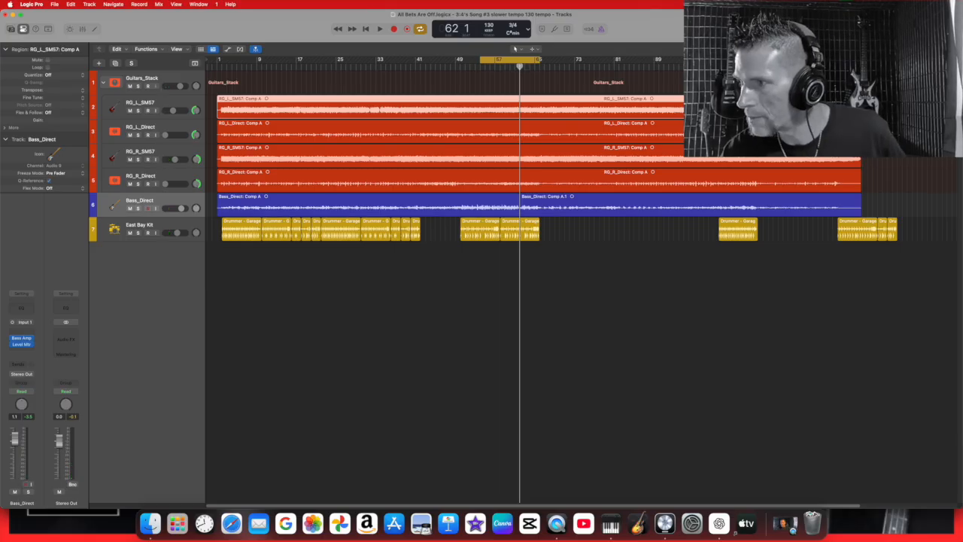
pyautogui.moveTo(926, 49); pyautogui.dragTo(936, 49)
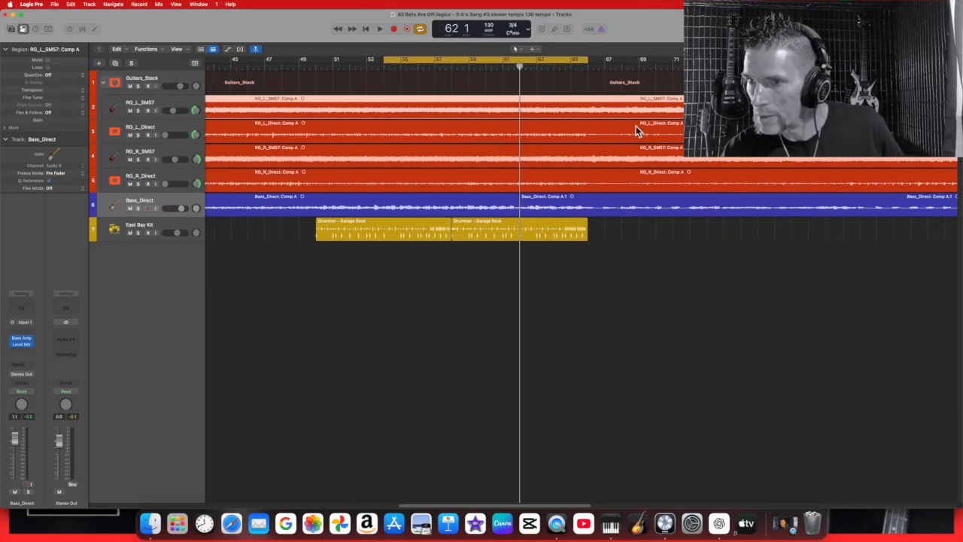
pyautogui.moveTo(385, 58); pyautogui.dragTo(511, 59)
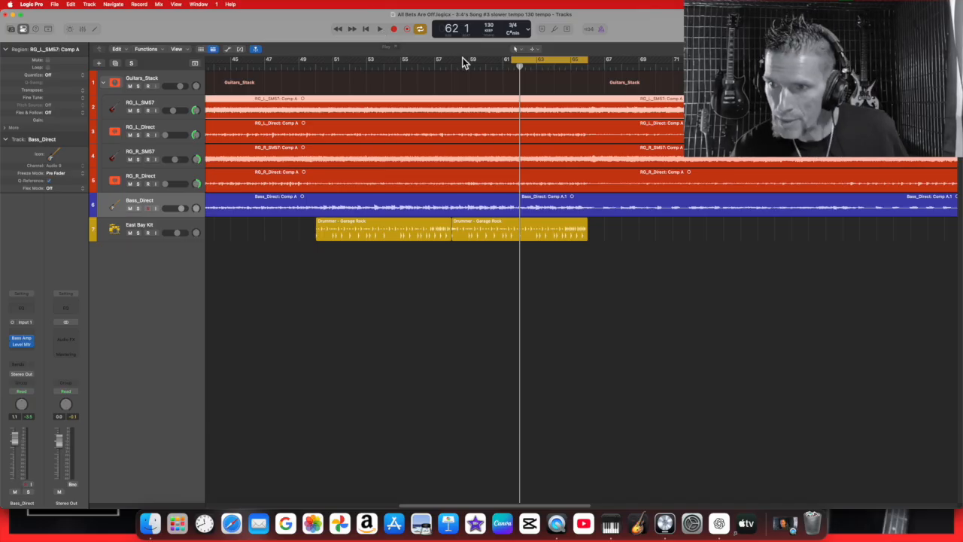
pyautogui.moveTo(537, 61); pyautogui.dragTo(362, 65)
pyautogui.click(379, 29)
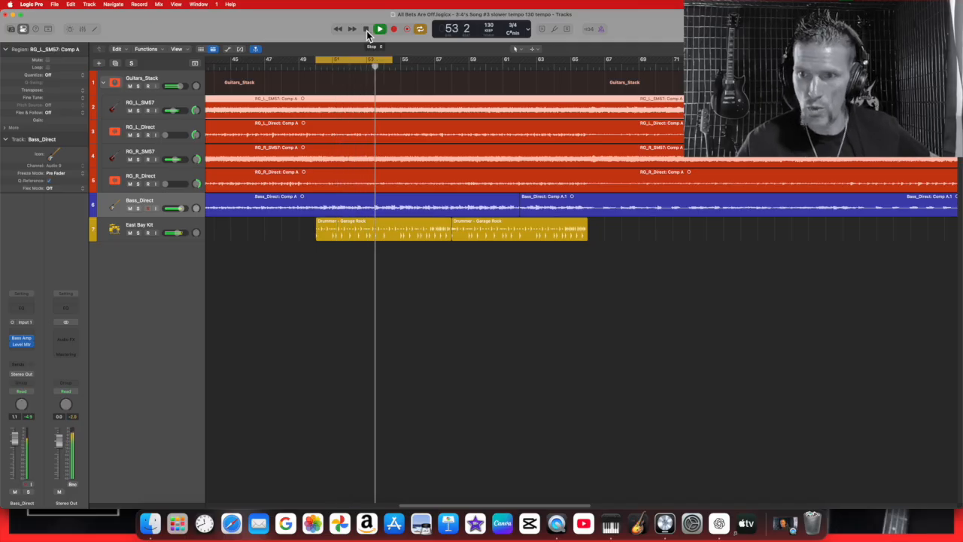
pyautogui.click(366, 31)
# Step: Trim the end of the cycle range to bar 54 and keep cycling on
pyautogui.moveTo(393, 66)
pyautogui.mouseDown()
pyautogui.moveTo(406, 67)
pyautogui.moveTo(392, 67)
pyautogui.mouseUp()
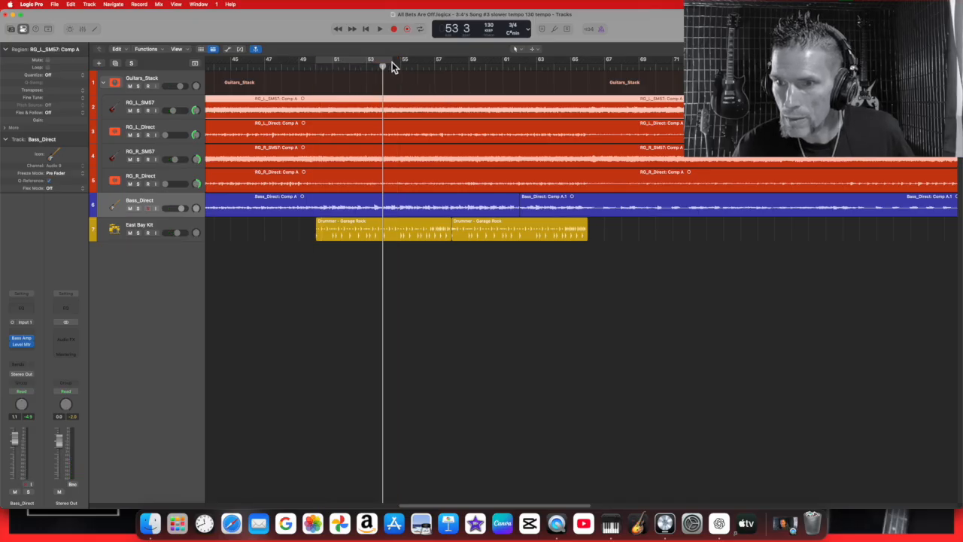
pyautogui.moveTo(391, 61); pyautogui.dragTo(383, 64)
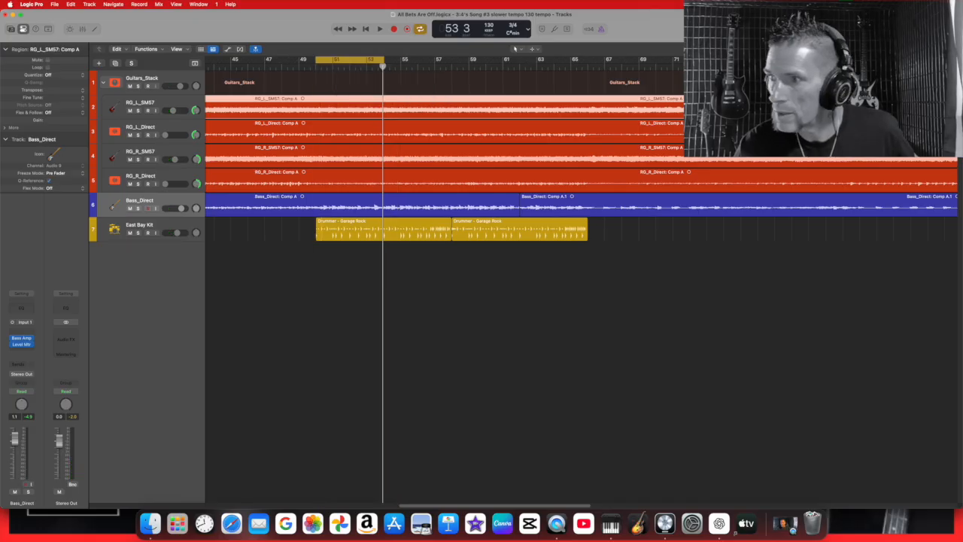
pyautogui.press('super+Right')
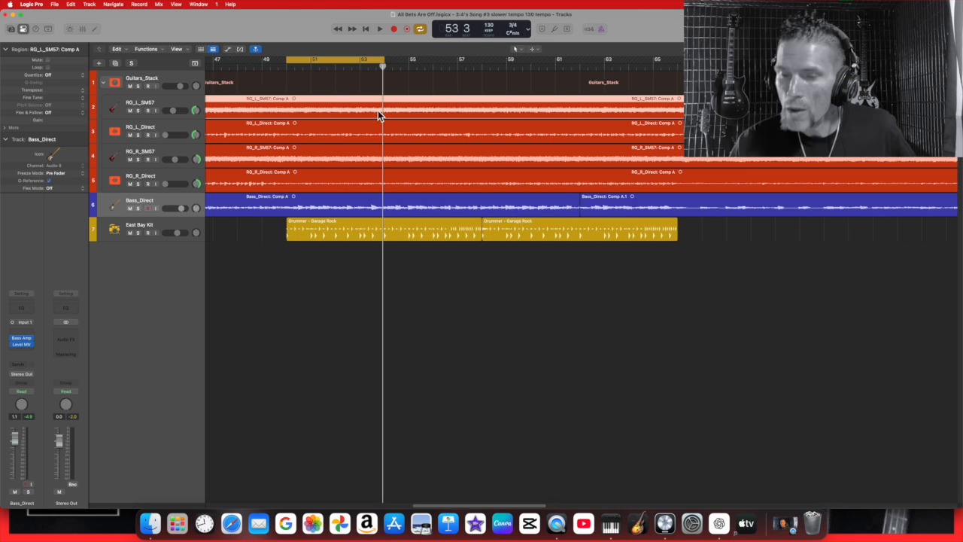
# Step: Solo the Bass_Direct track and play the cycled section from bar 50 to 54
pyautogui.click(139, 209)
pyautogui.click(382, 31)
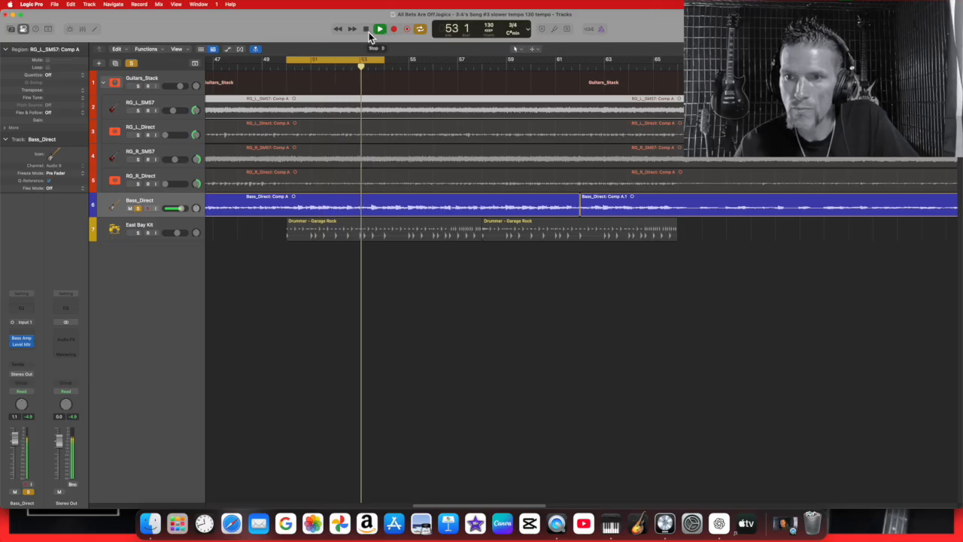
pyautogui.click(368, 32)
# Step: Move the cycle range to bars 62 to 66 and play the soloed bass there
pyautogui.moveTo(383, 61); pyautogui.dragTo(633, 77)
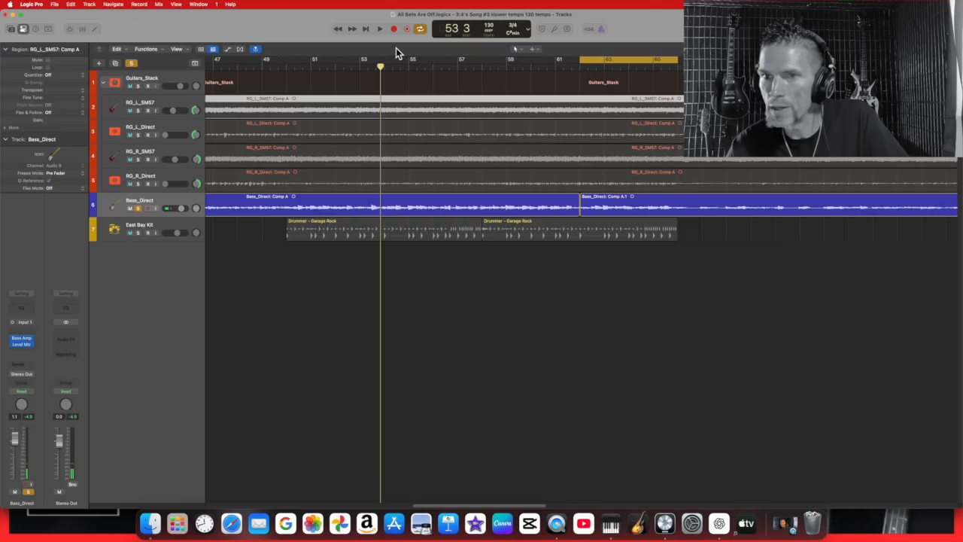
pyautogui.click(380, 30)
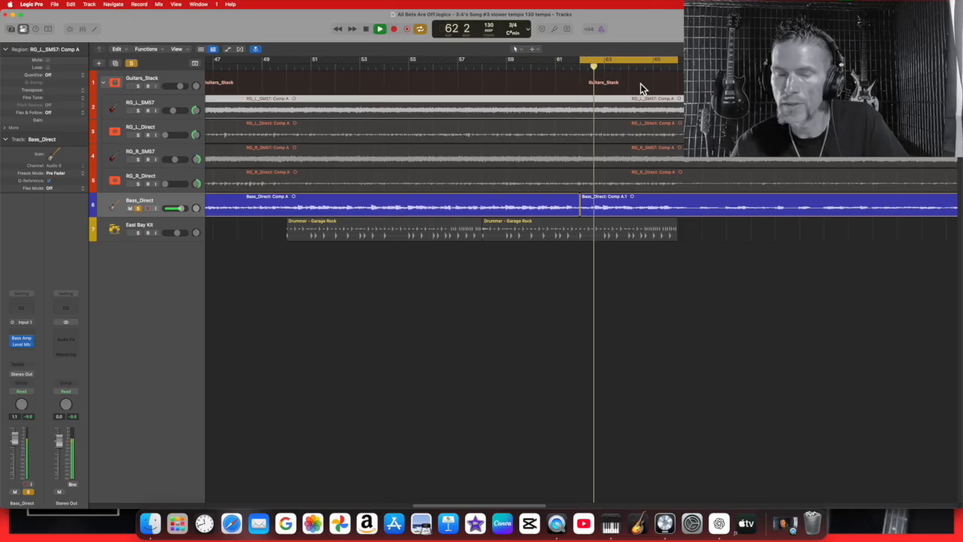
pyautogui.click(366, 29)
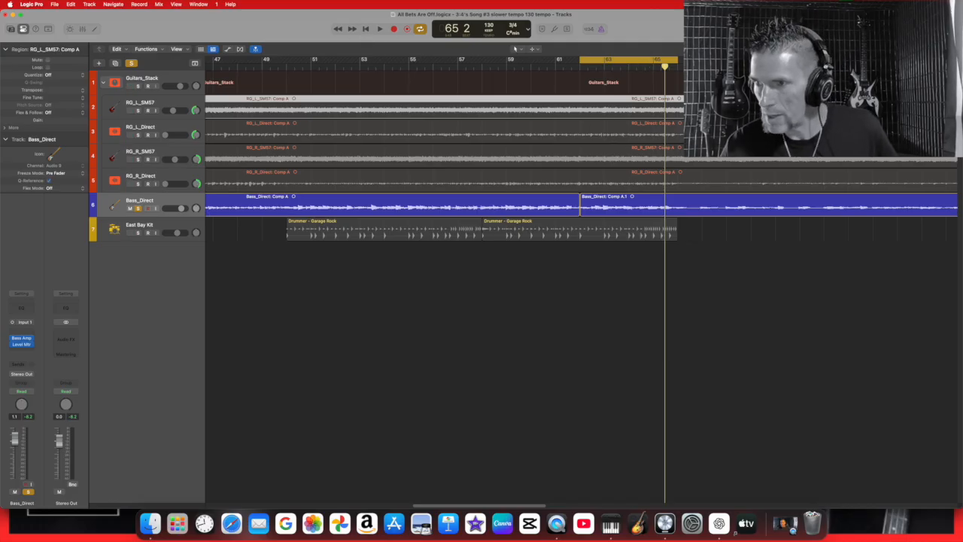
# Step: Split the Bass_Direct regions at bar 66 and at bar 50
pyautogui.click(680, 65)
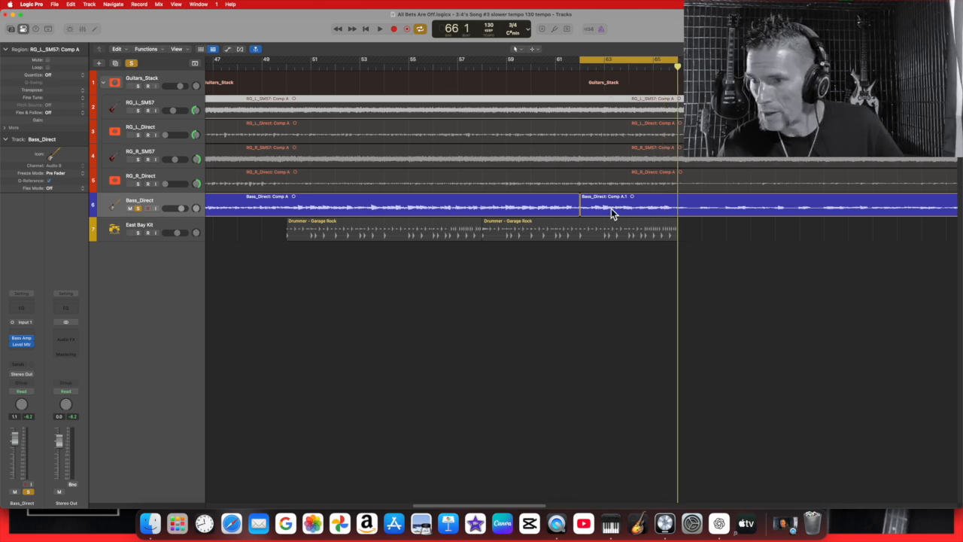
pyautogui.rightClick(683, 207)
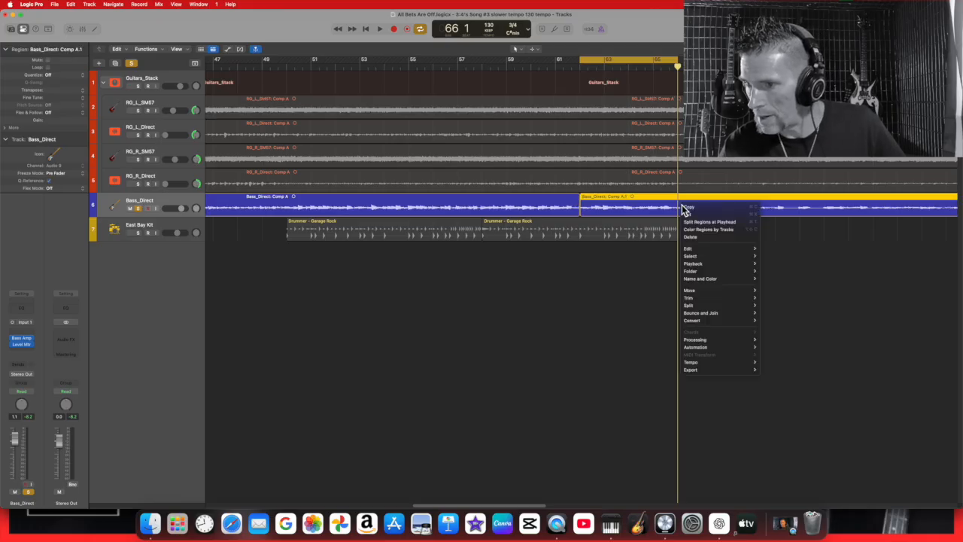
pyautogui.click(707, 221)
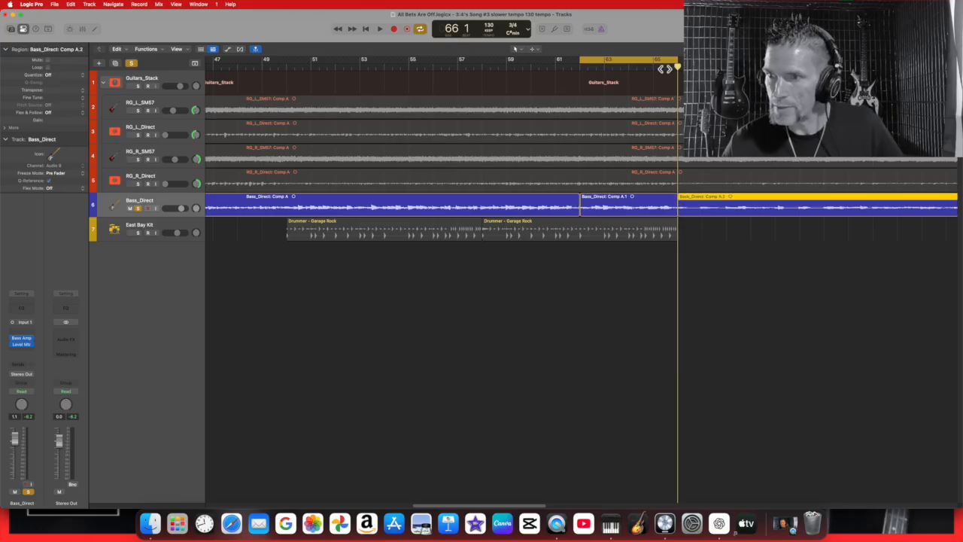
pyautogui.click(284, 64)
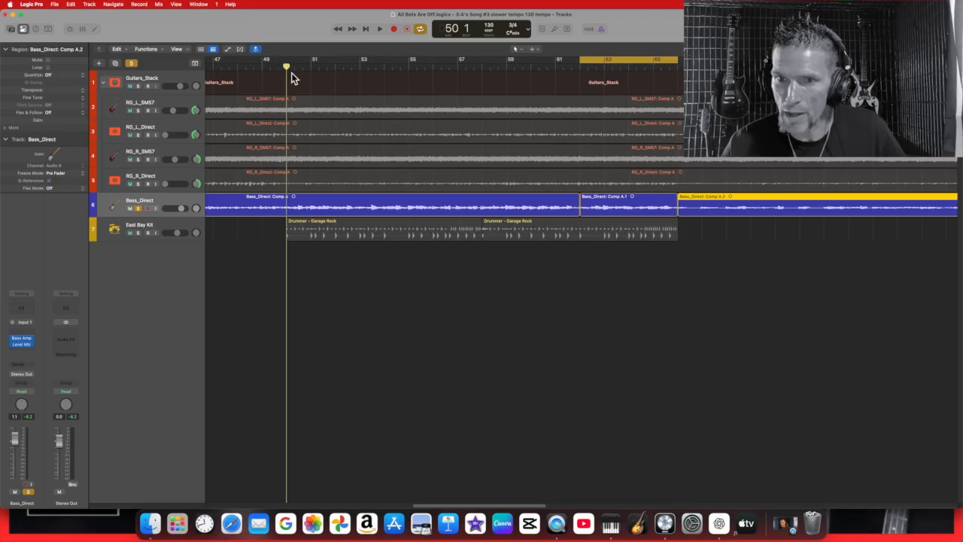
pyautogui.rightClick(296, 209)
pyautogui.click(329, 208)
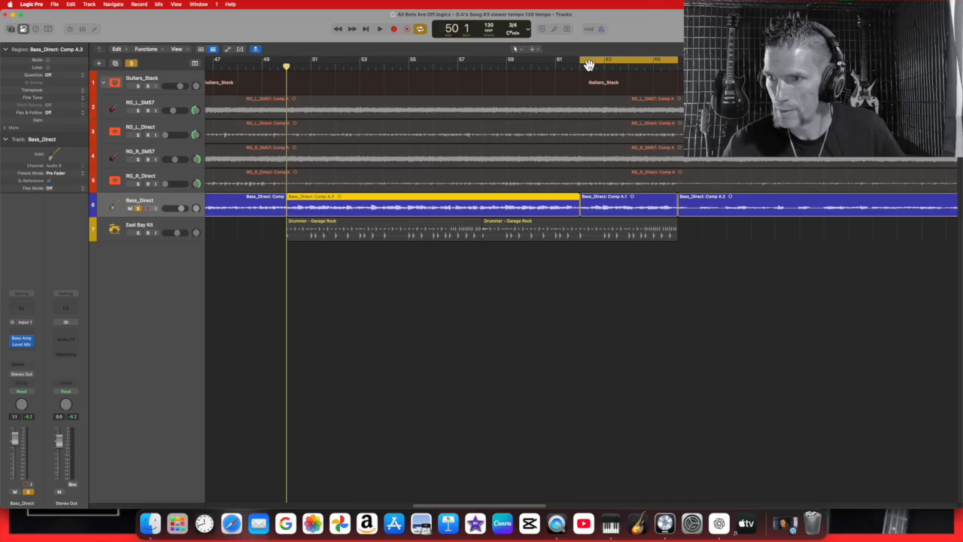
# Step: Move the cycle range back to bar 50 and split the Bass_Direct region at bar 54
pyautogui.moveTo(592, 64); pyautogui.dragTo(302, 65)
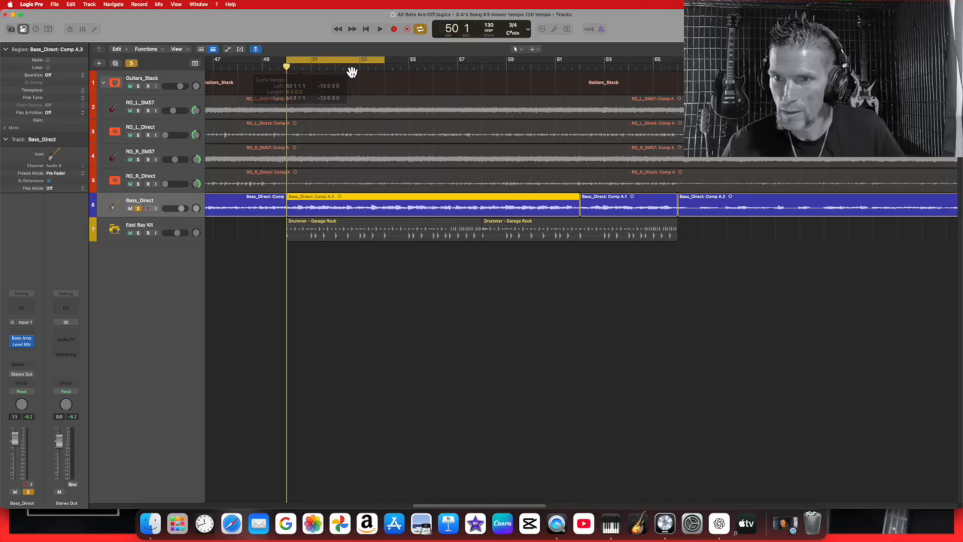
pyautogui.click(384, 66)
pyautogui.rightClick(392, 207)
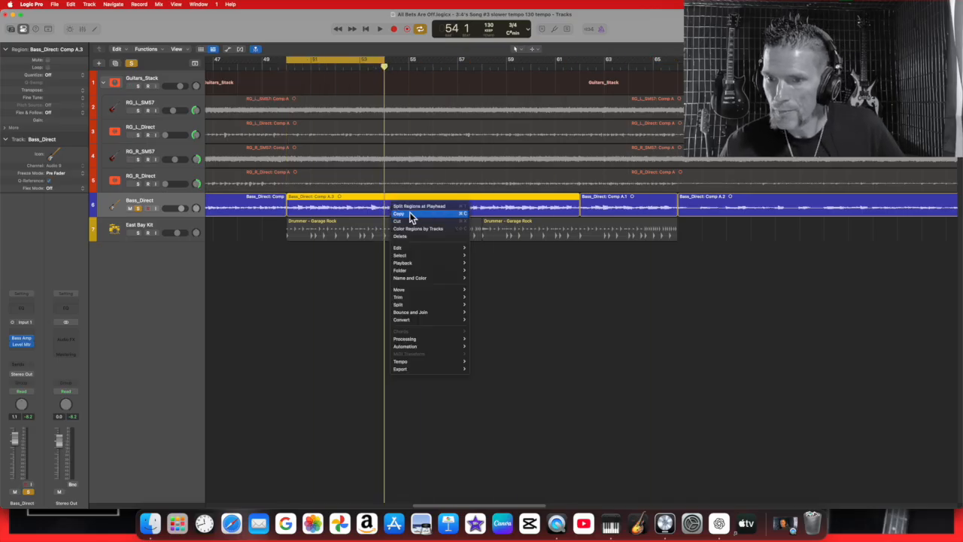
pyautogui.click(412, 206)
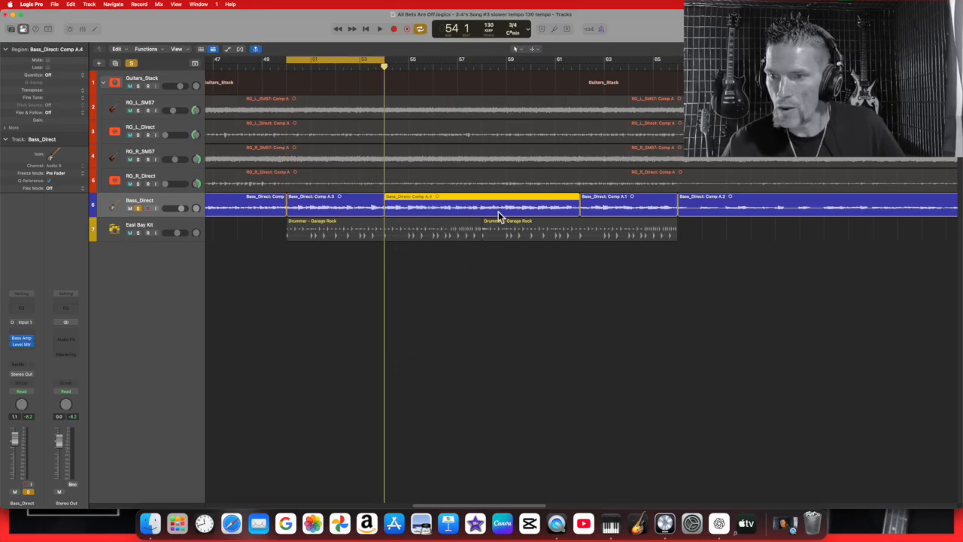
# Step: Cut the Bass_Direct region between bars 62 and 66 out of the track
pyautogui.click(639, 209)
pyautogui.rightClick(645, 200)
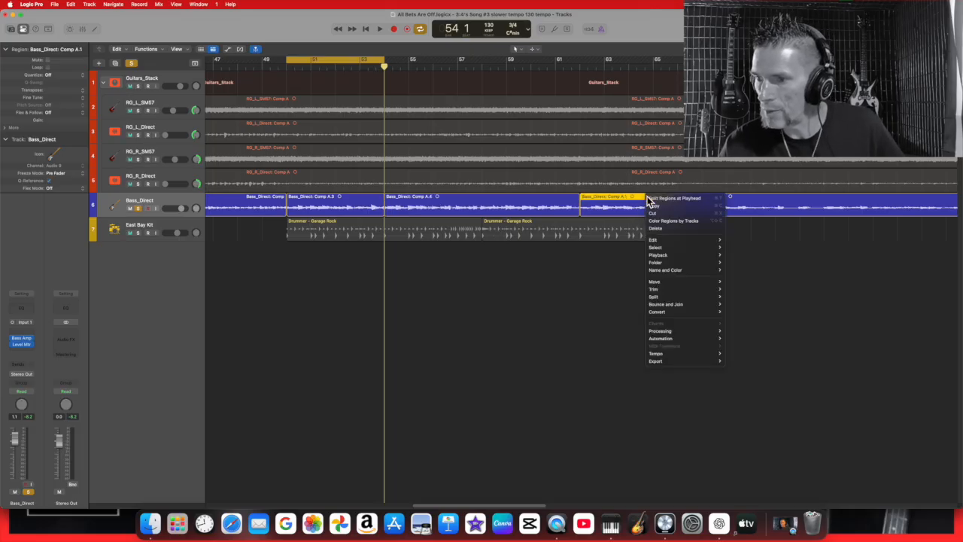
pyautogui.click(652, 214)
# Step: Copy the Bass_Direct region spanning bars 50 to 54 and paste it into the gap at bar 62
pyautogui.click(357, 209)
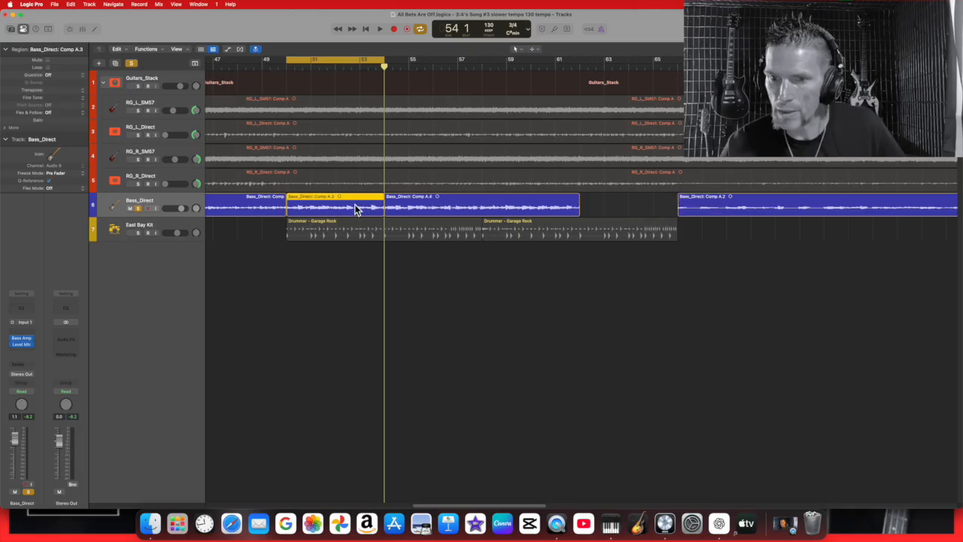
pyautogui.rightClick(357, 207)
pyautogui.click(372, 218)
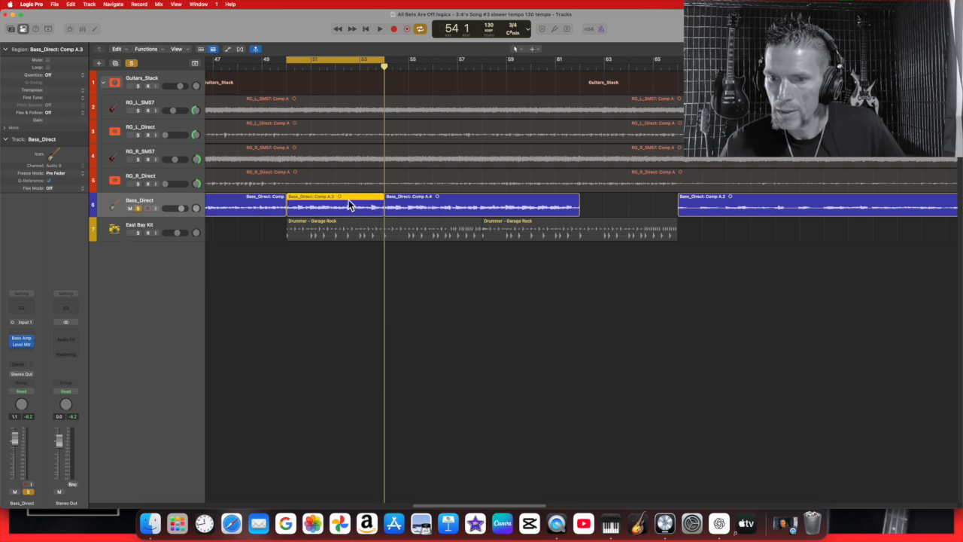
pyautogui.click(578, 72)
pyautogui.moveTo(576, 68); pyautogui.dragTo(579, 68)
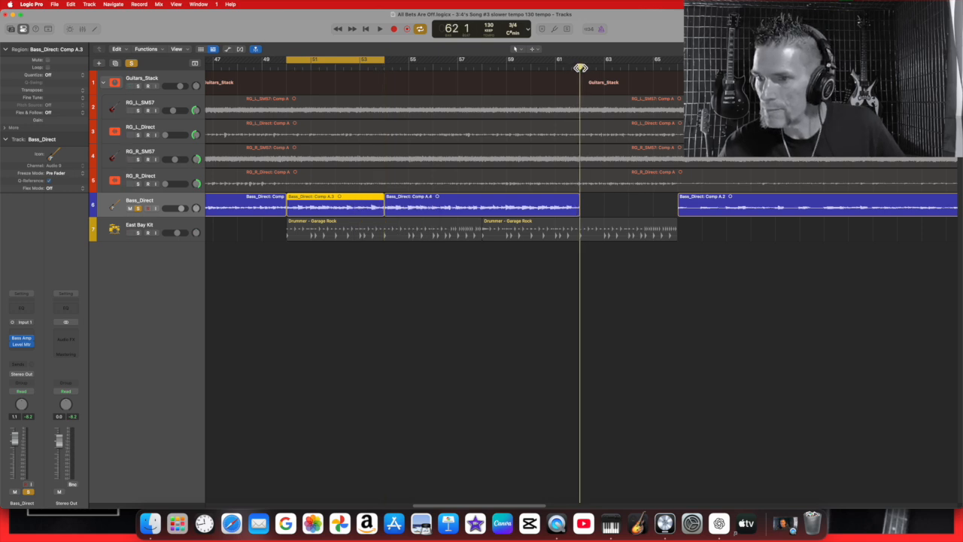
pyautogui.rightClick(607, 195)
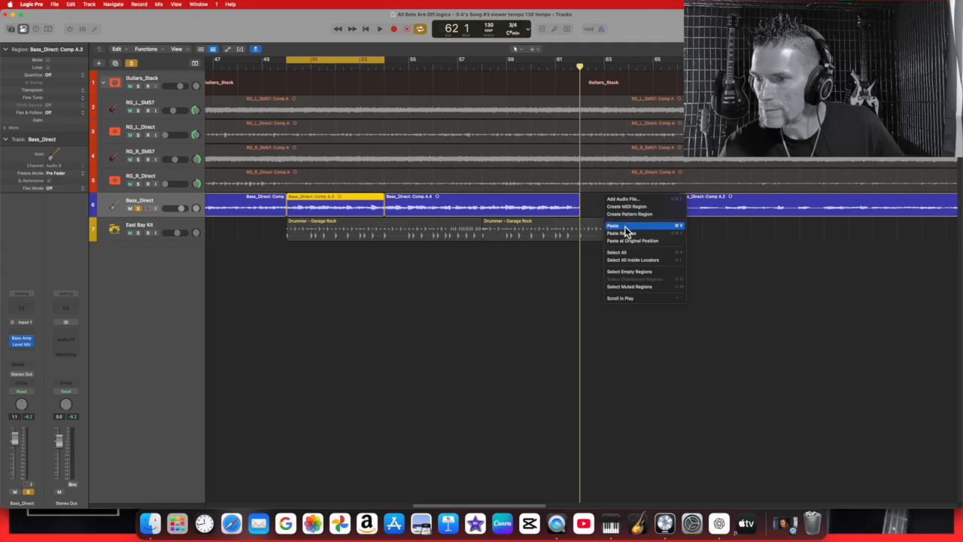
pyautogui.click(625, 226)
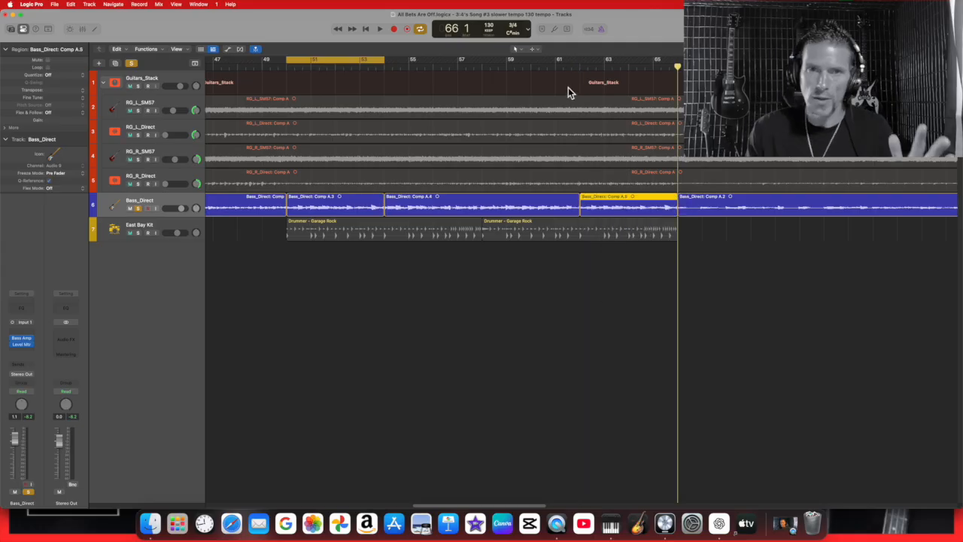
# Step: Move the cycle range to bars 62 to 66 and play the pasted bass region
pyautogui.click(569, 69)
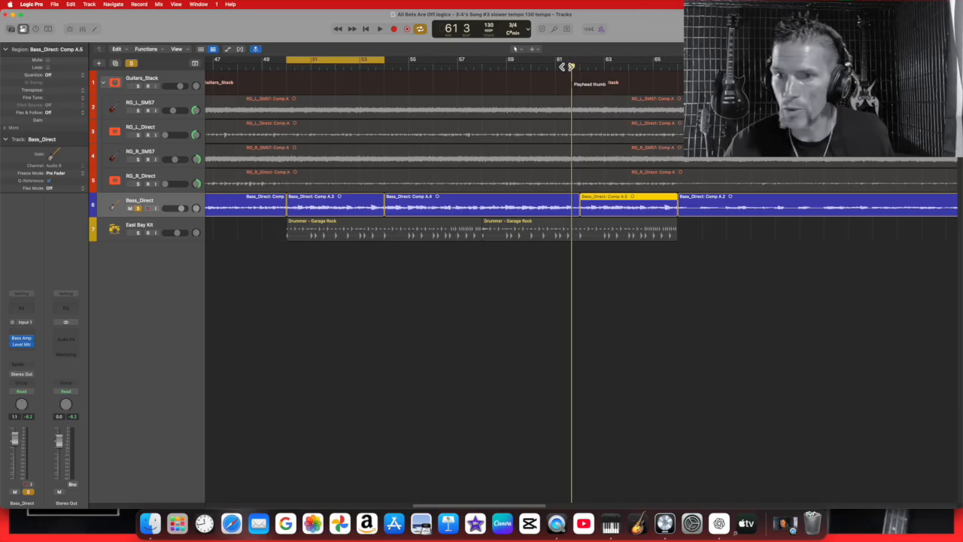
pyautogui.moveTo(336, 56); pyautogui.dragTo(631, 64)
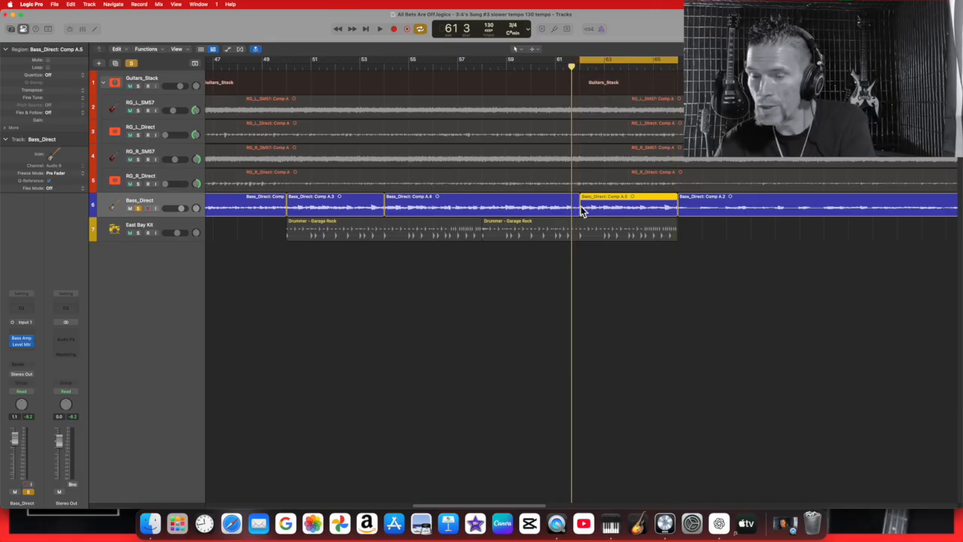
pyautogui.click(379, 28)
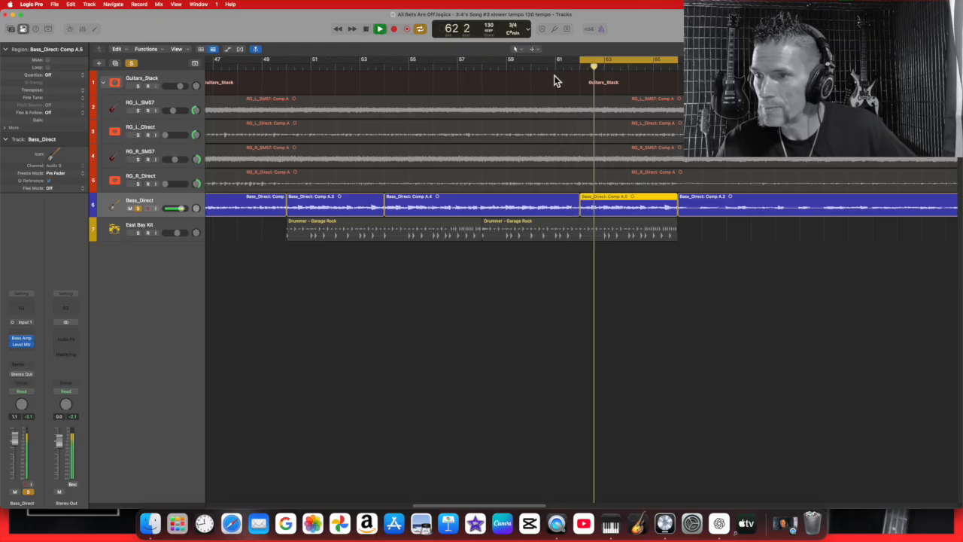
# Step: Extend the cycle range to run from bar 61 to just past bar 66 and play the bass through both edit points
pyautogui.click(585, 60)
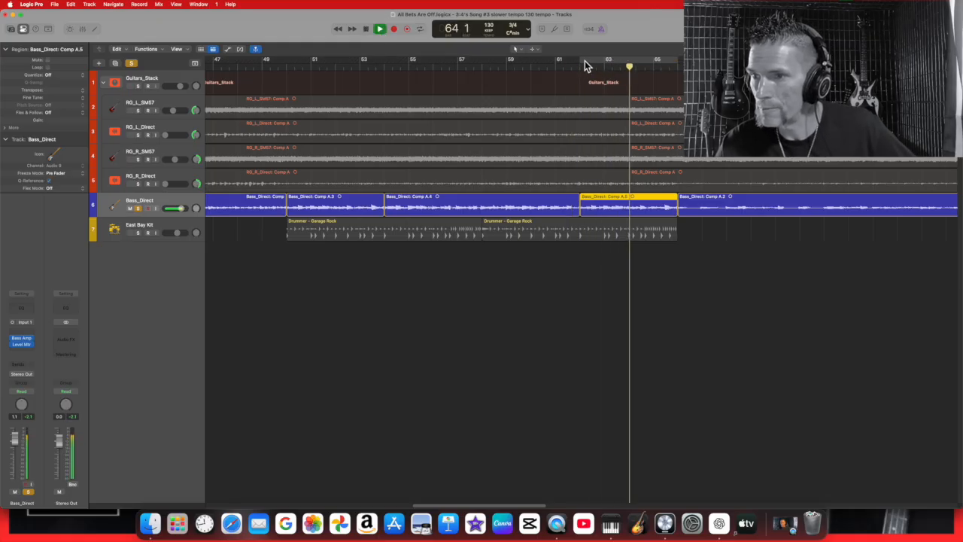
pyautogui.moveTo(584, 60); pyautogui.dragTo(556, 61)
pyautogui.moveTo(677, 61); pyautogui.dragTo(681, 61)
pyautogui.click(366, 30)
pyautogui.click(384, 32)
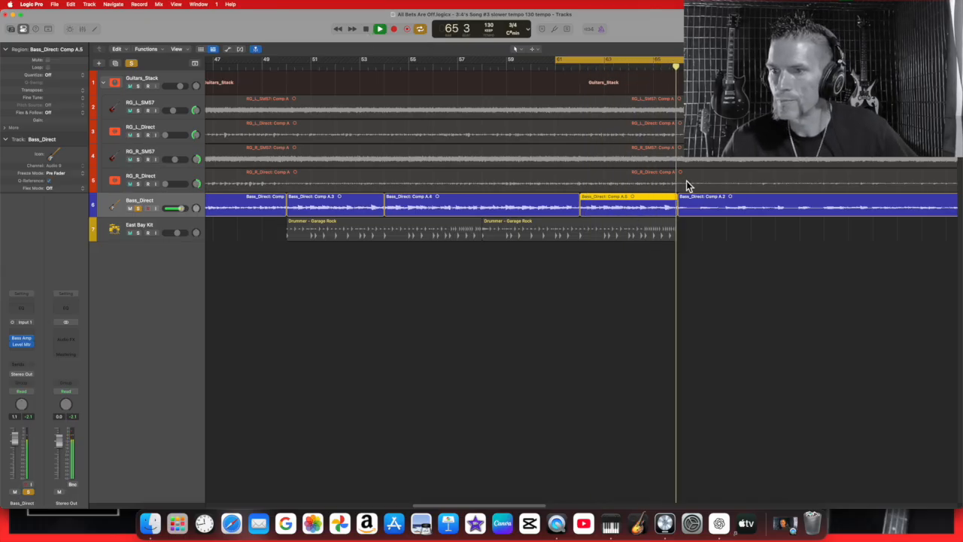
pyautogui.click(366, 29)
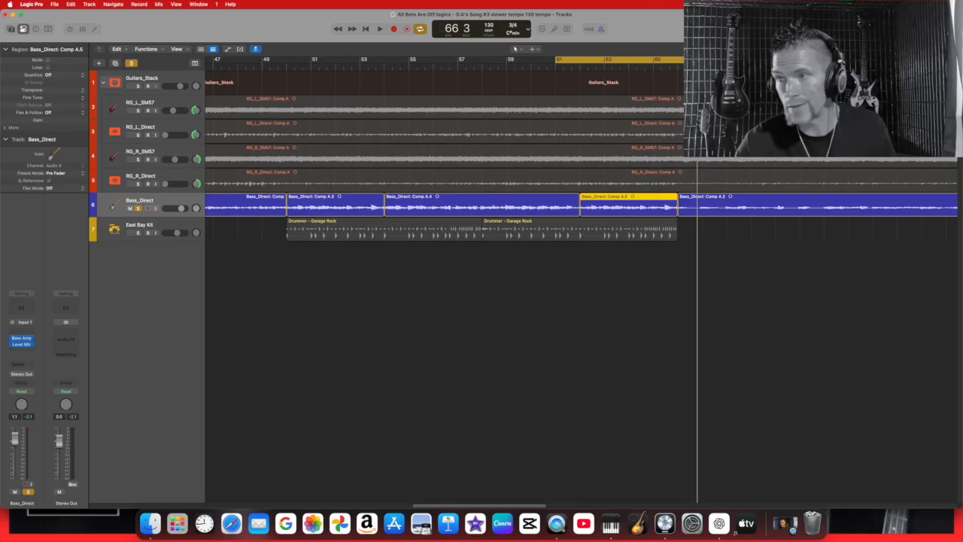
# Step: Crossfade the bass edits by extending the pasted region's start slightly before bar 62 and the following region's start slightly before bar 66
pyautogui.scroll(6, 558, 213)
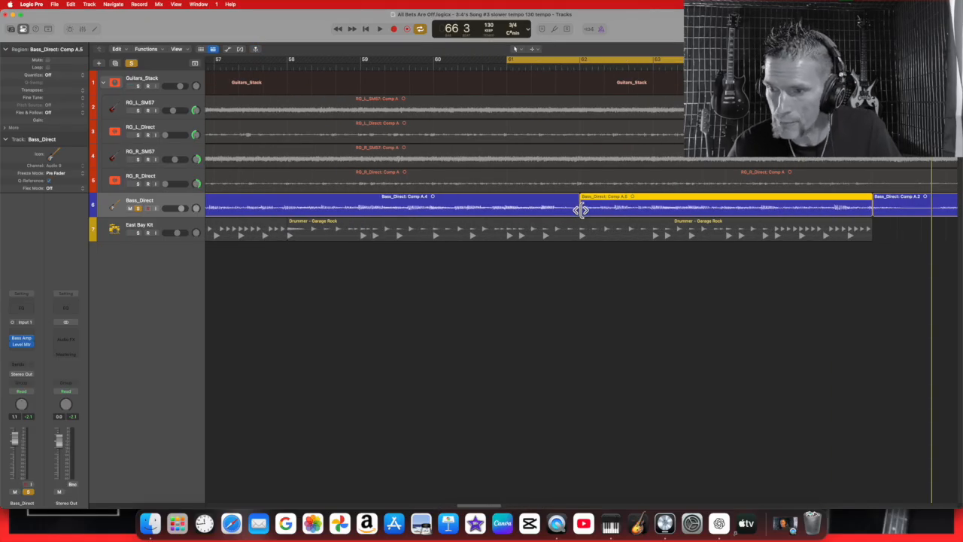
pyautogui.moveTo(581, 210); pyautogui.dragTo(577, 210)
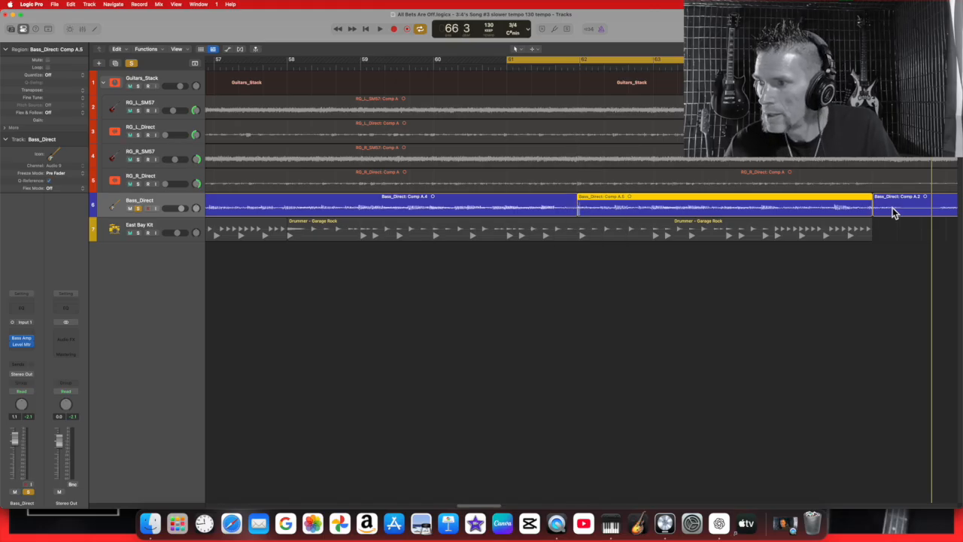
pyautogui.moveTo(872, 209); pyautogui.dragTo(871, 208)
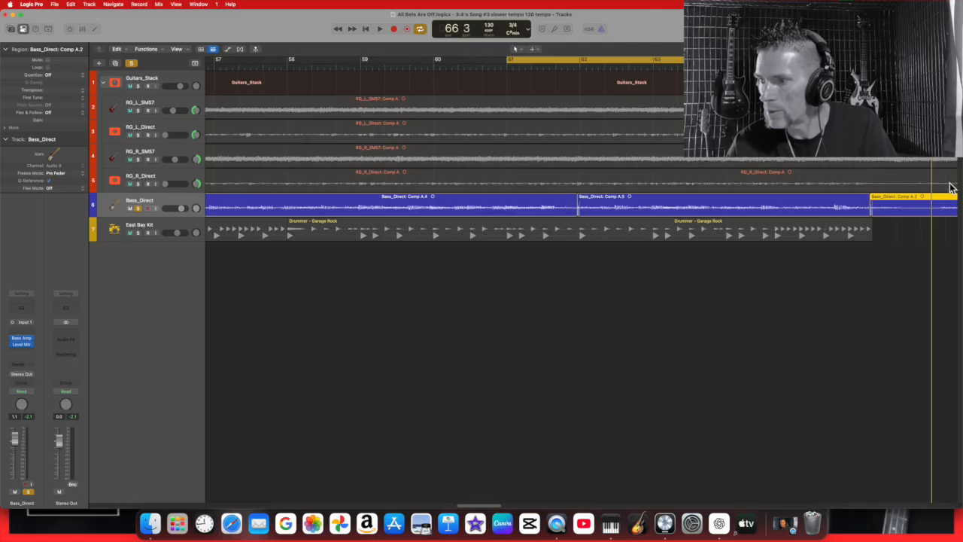
# Step: Widen the crossfade at the pasted bass region's start, trim it back slightly, and play the cycle range to check the edit
pyautogui.moveTo(577, 210); pyautogui.dragTo(569, 246)
pyautogui.click(586, 212)
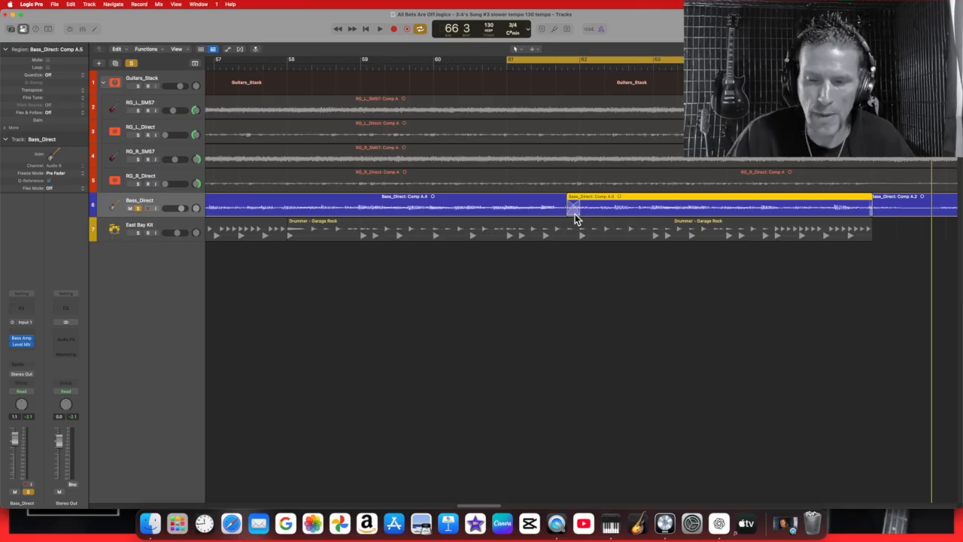
pyautogui.moveTo(570, 209)
pyautogui.mouseDown()
pyautogui.moveTo(583, 208)
pyautogui.moveTo(574, 209)
pyautogui.mouseUp()
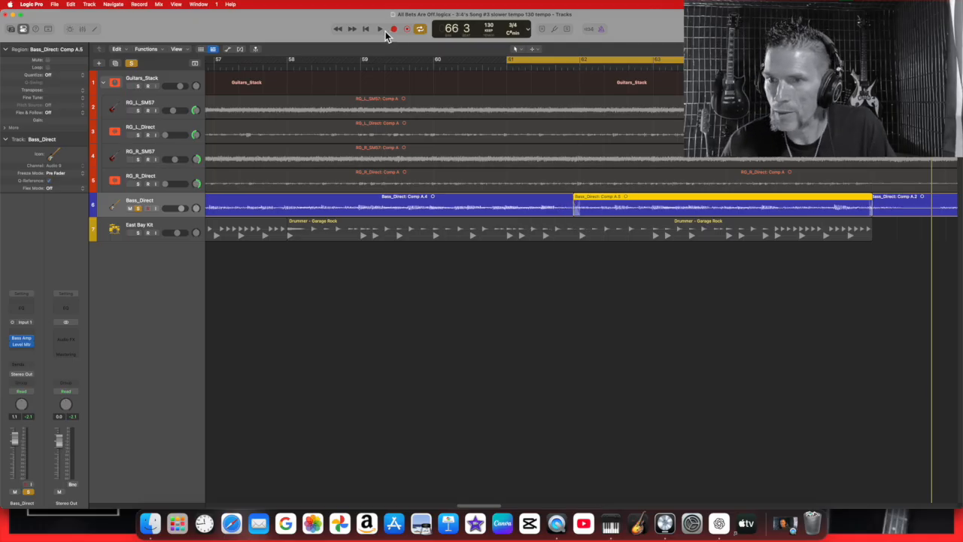
pyautogui.click(381, 30)
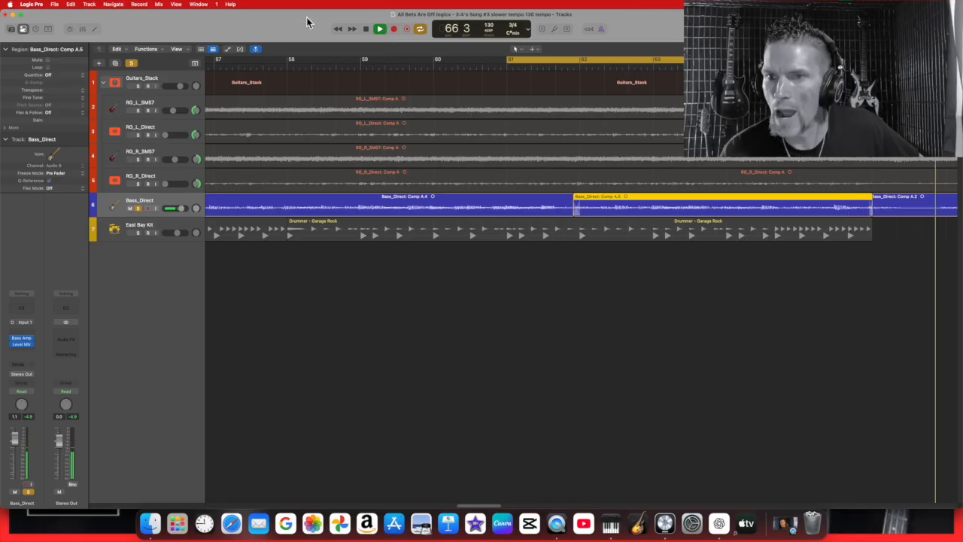
pyautogui.click(366, 29)
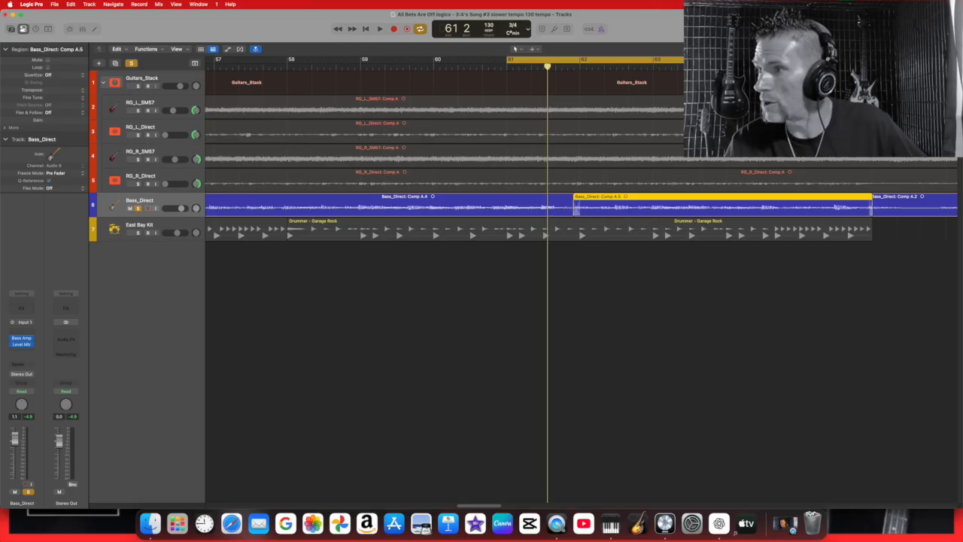
# Step: Extend the start of the cycle range back to bar 49, ahead of the drum regions
pyautogui.press('super+Left')
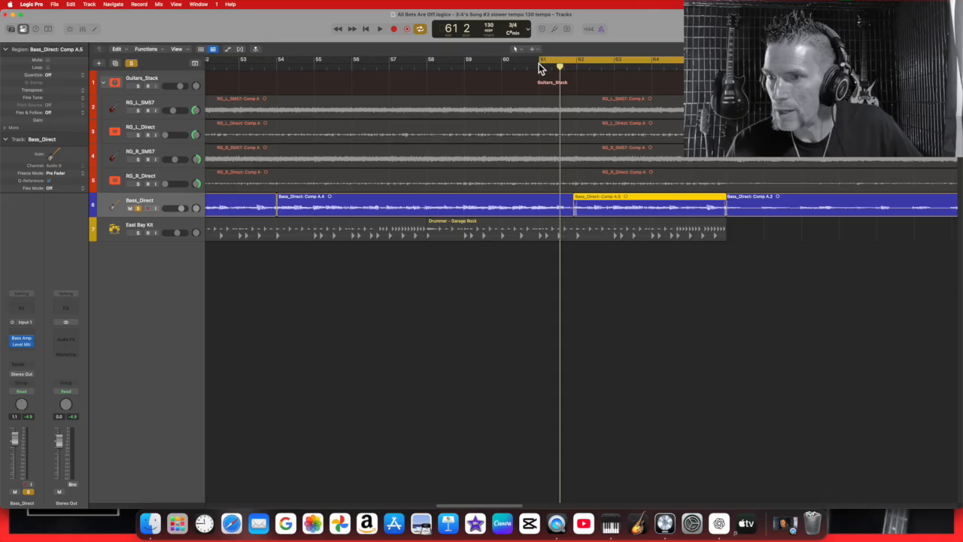
pyautogui.moveTo(547, 65); pyautogui.dragTo(252, 61)
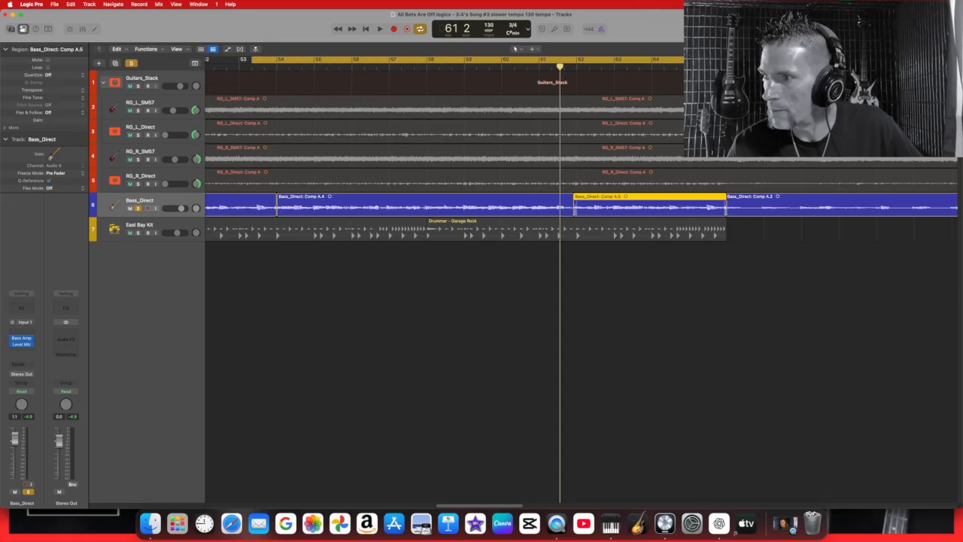
pyautogui.press('super+Left')
pyautogui.moveTo(391, 63); pyautogui.dragTo(329, 64)
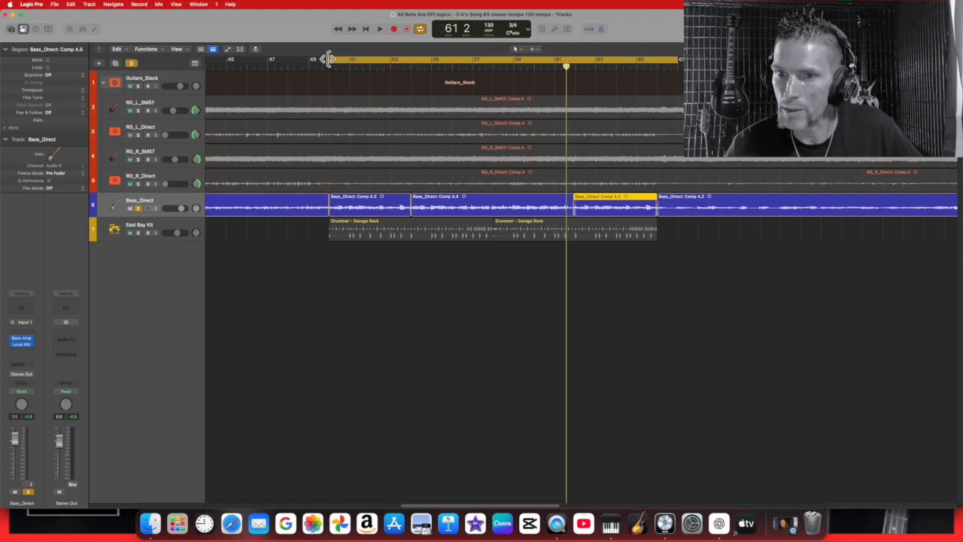
pyautogui.moveTo(329, 58); pyautogui.dragTo(309, 59)
# Step: Turn off solo on the Bass_Direct track and play the cycle range with all tracks
pyautogui.click(138, 209)
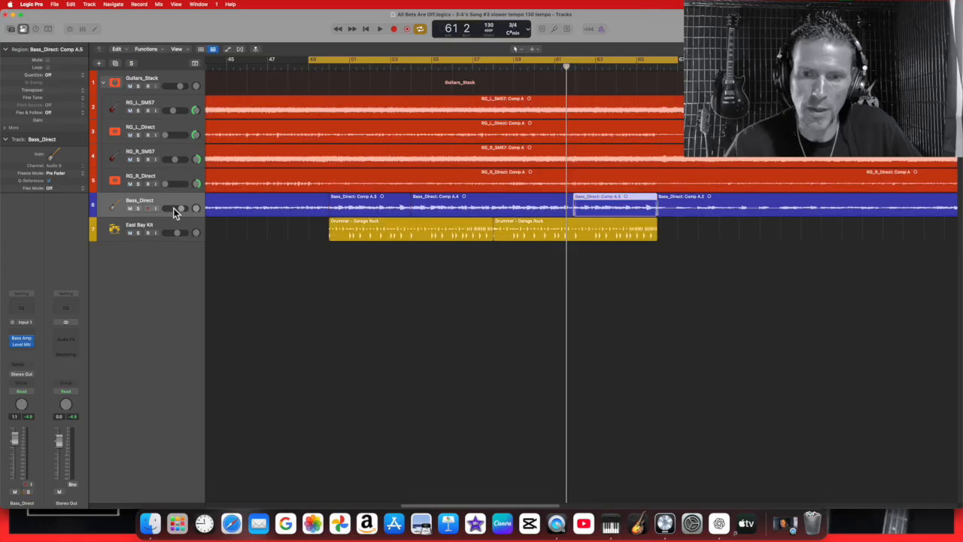
pyautogui.click(380, 29)
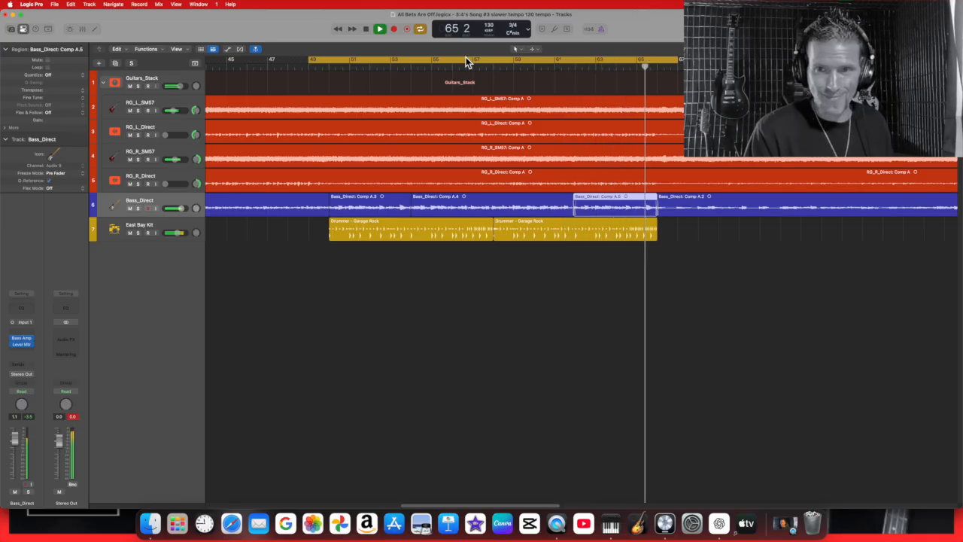
pyautogui.click(365, 29)
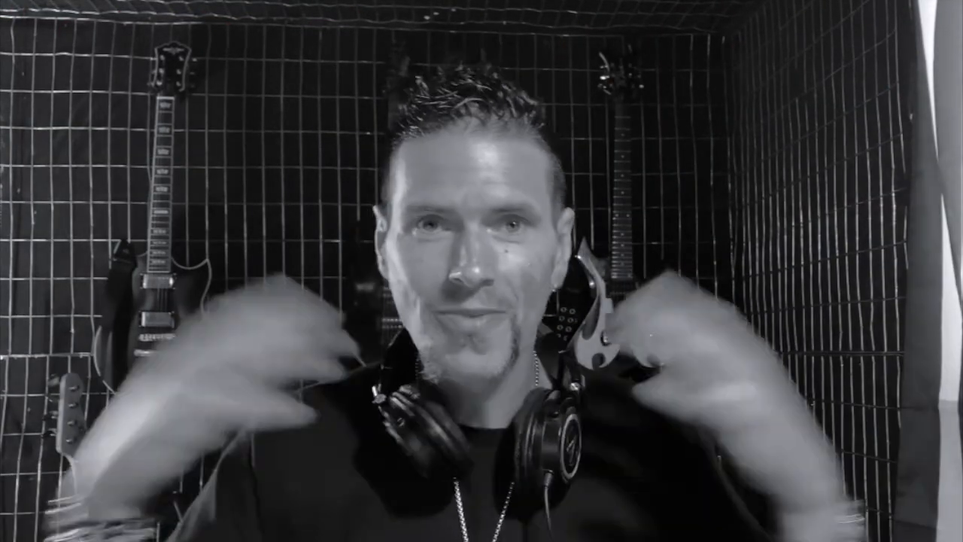